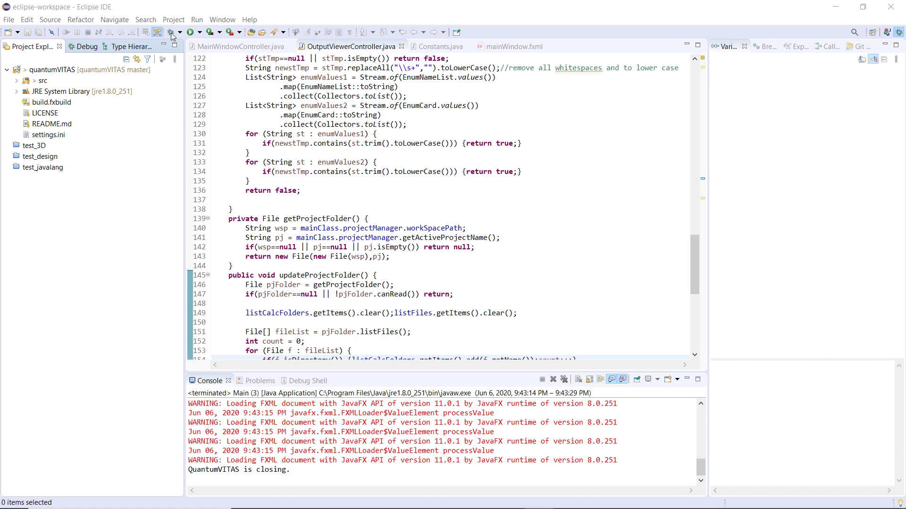
- Relaunch QuantumVITAS, open project SS2, rotate its crystal view and show the Geometry settings
click(191, 33)
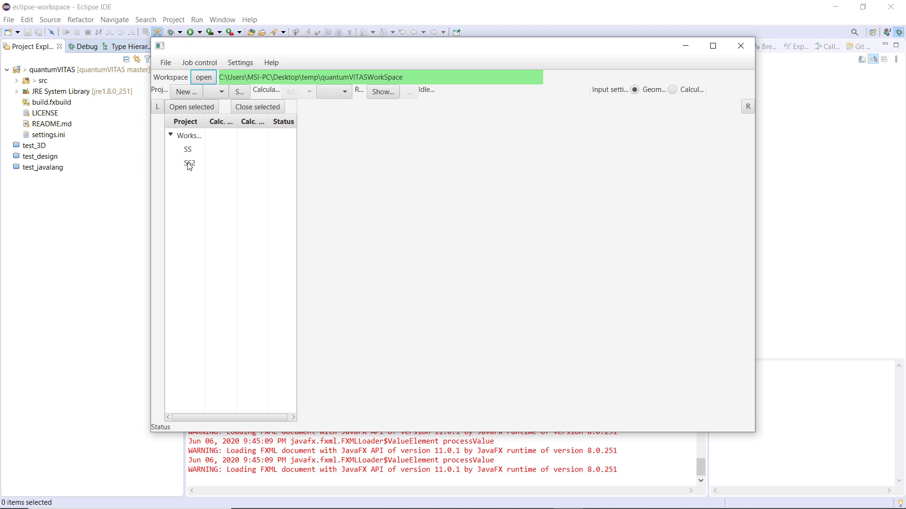
click(189, 164)
click(193, 109)
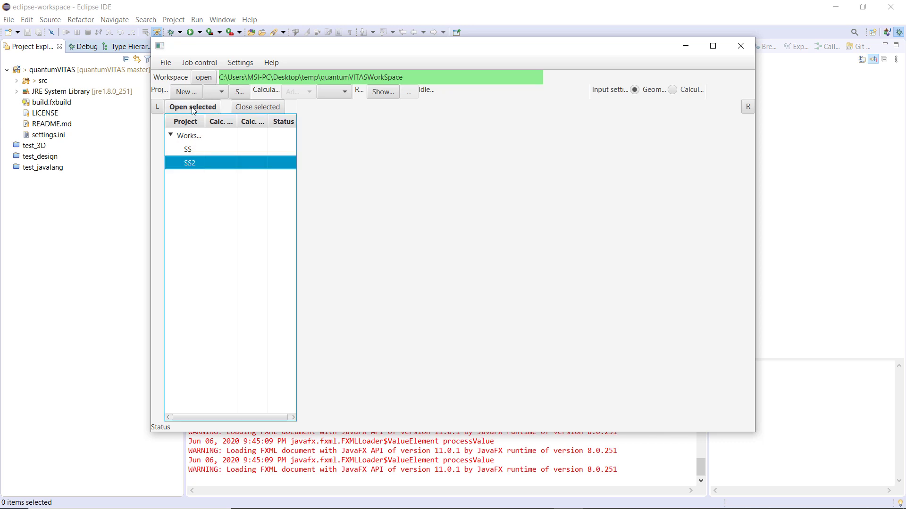
click(503, 226)
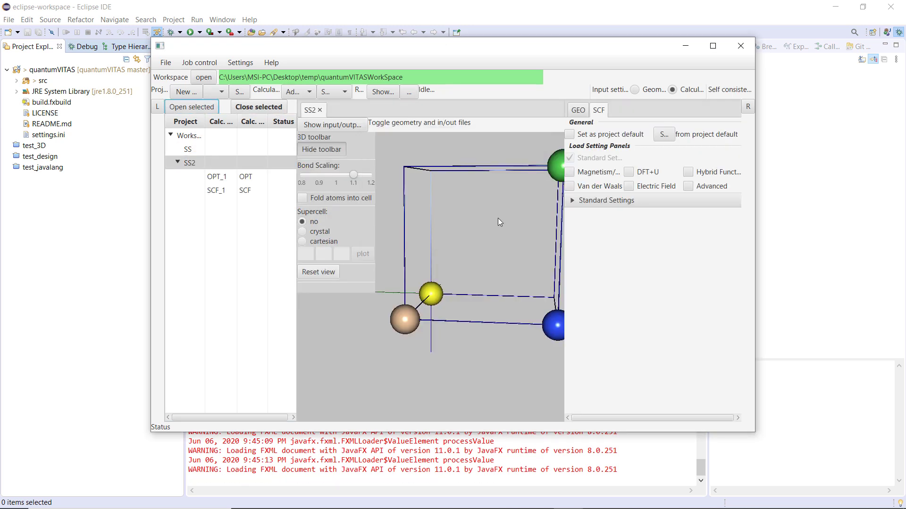
drag(559, 249, 531, 238)
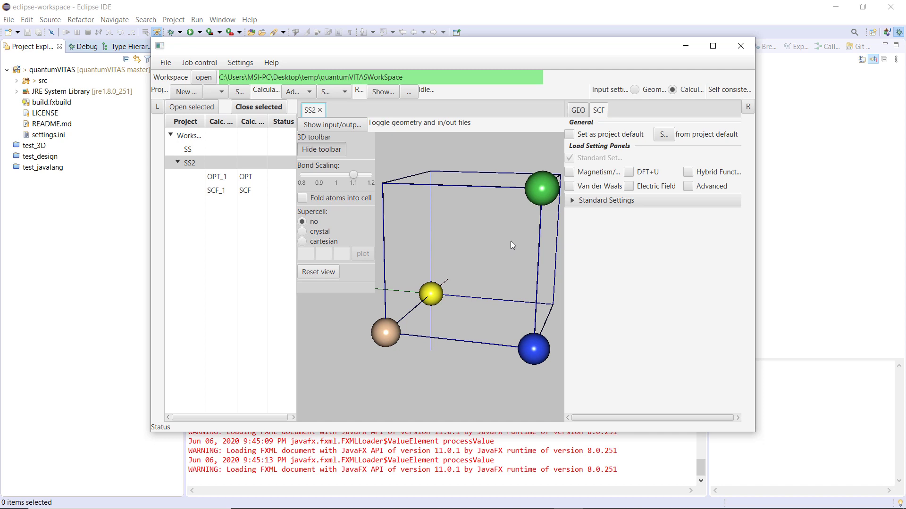
click(634, 90)
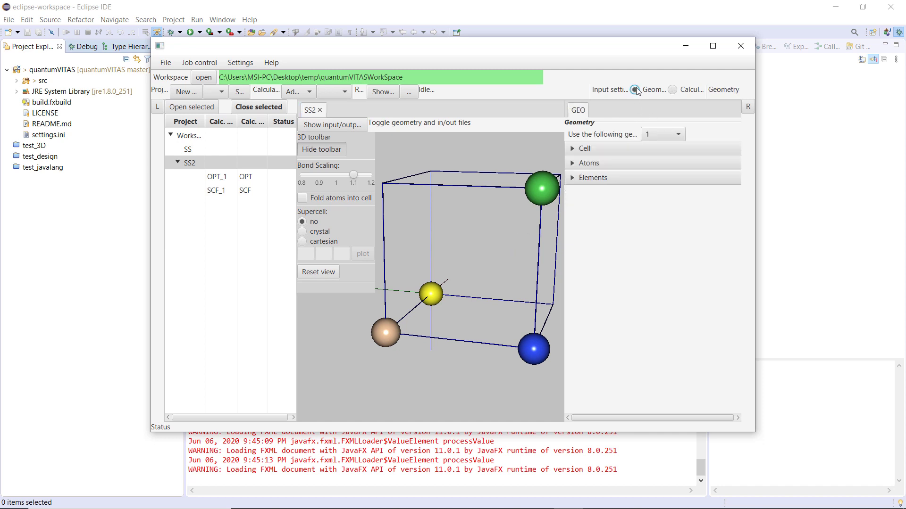
- Expand Elements and review the SSSP Library and Efficiency Precision dropdowns without changing them
click(604, 180)
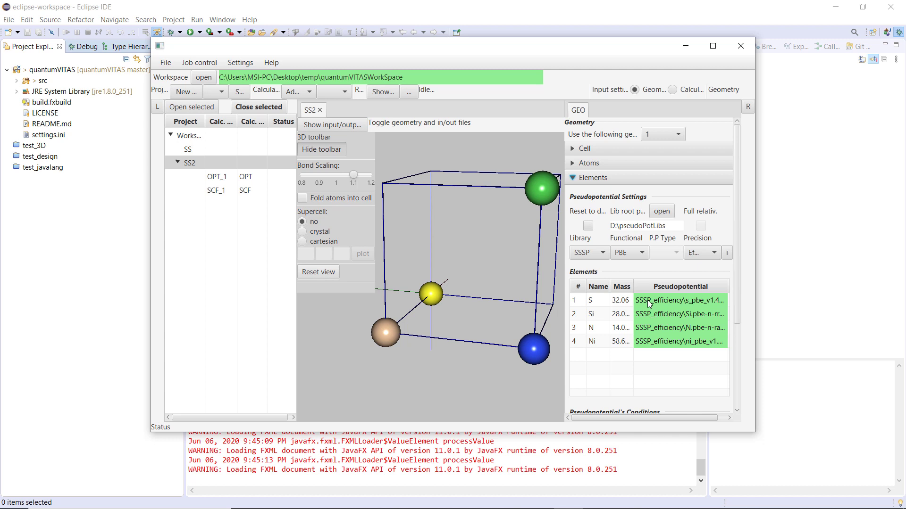
click(595, 254)
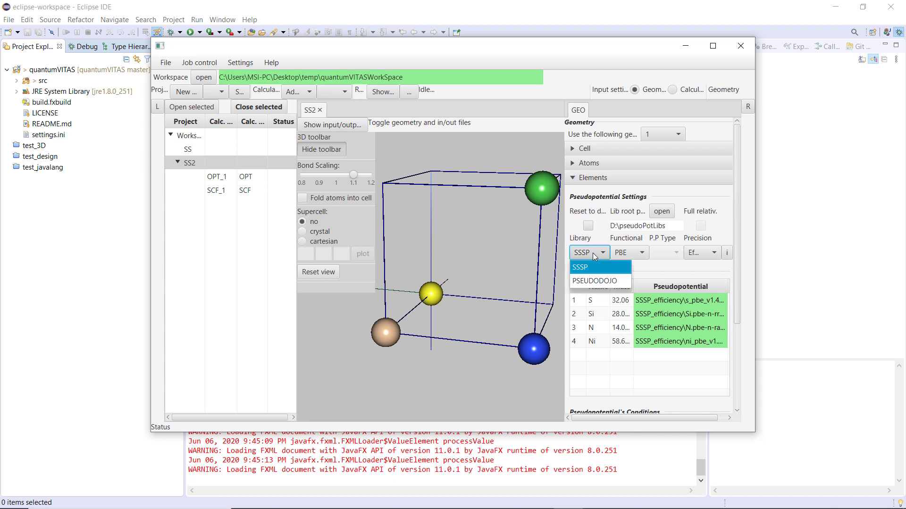
click(592, 253)
click(591, 253)
click(590, 253)
key(Tab)
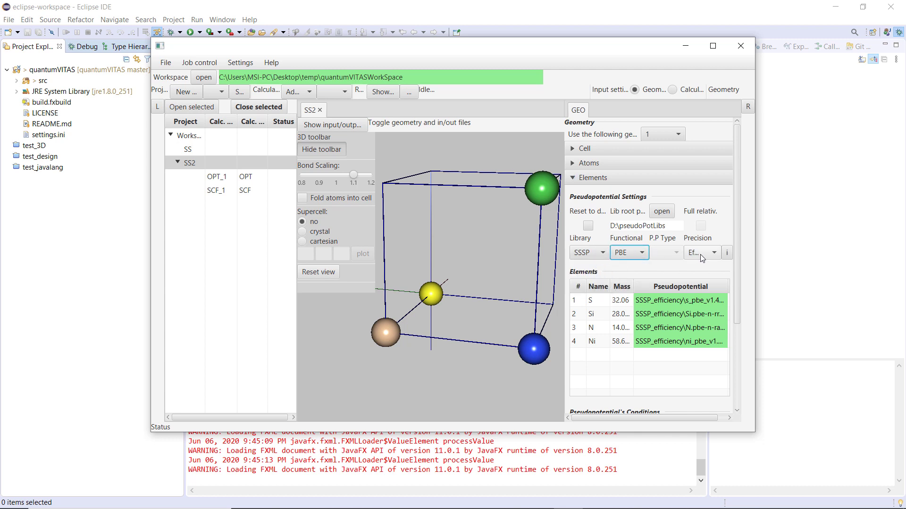
click(702, 255)
click(700, 255)
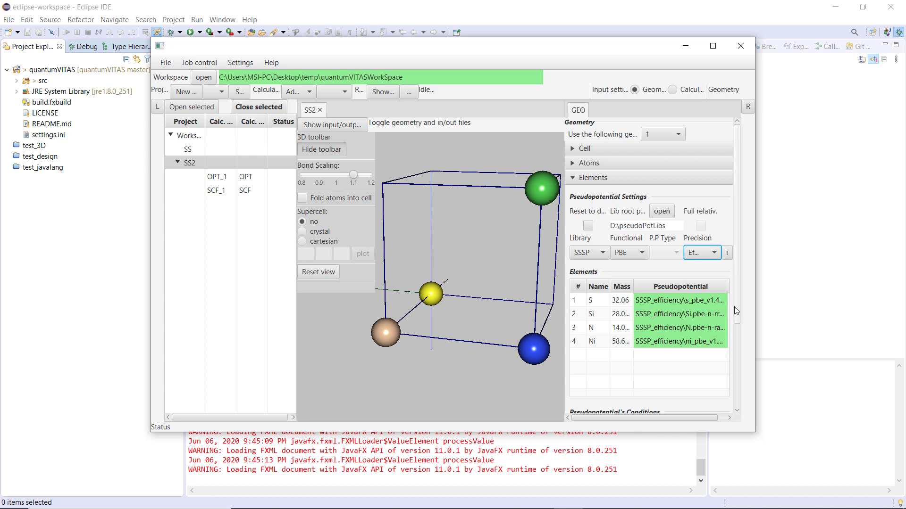
drag(737, 304, 737, 386)
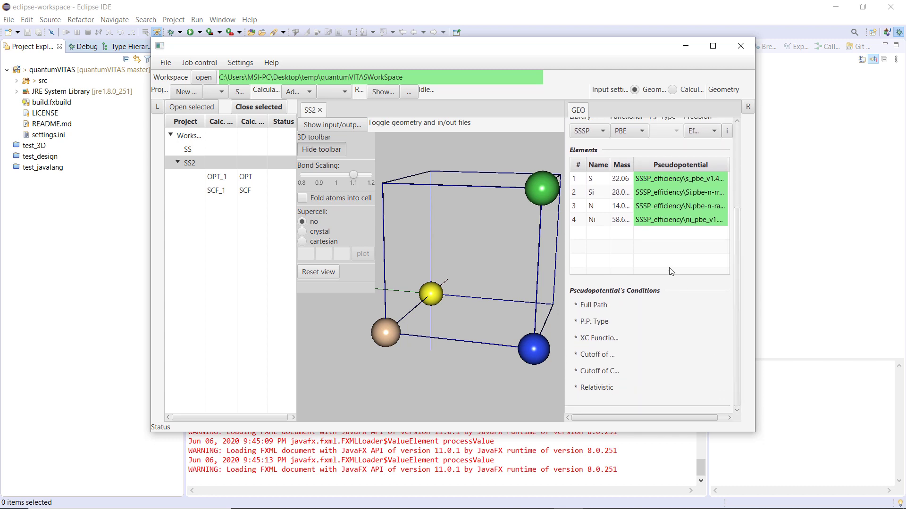
click(639, 181)
click(625, 194)
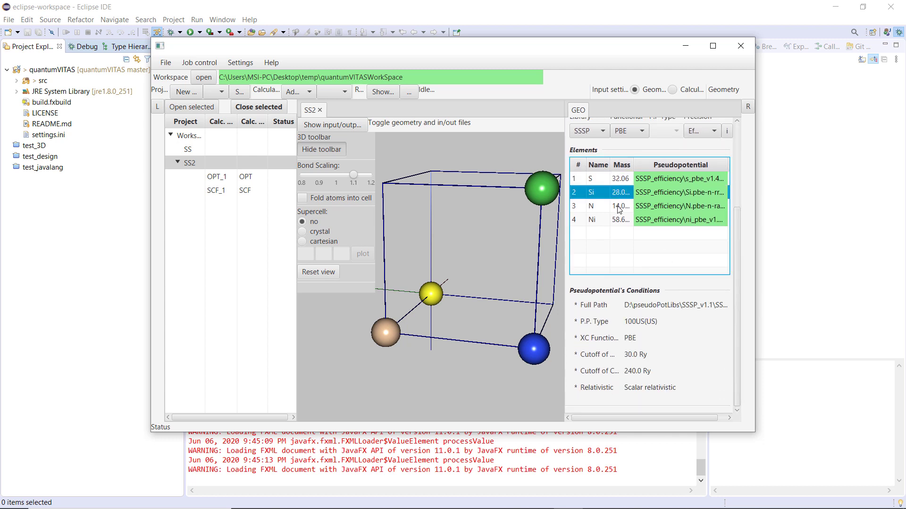
click(618, 208)
click(617, 221)
click(617, 207)
click(615, 194)
click(619, 183)
click(620, 194)
click(619, 206)
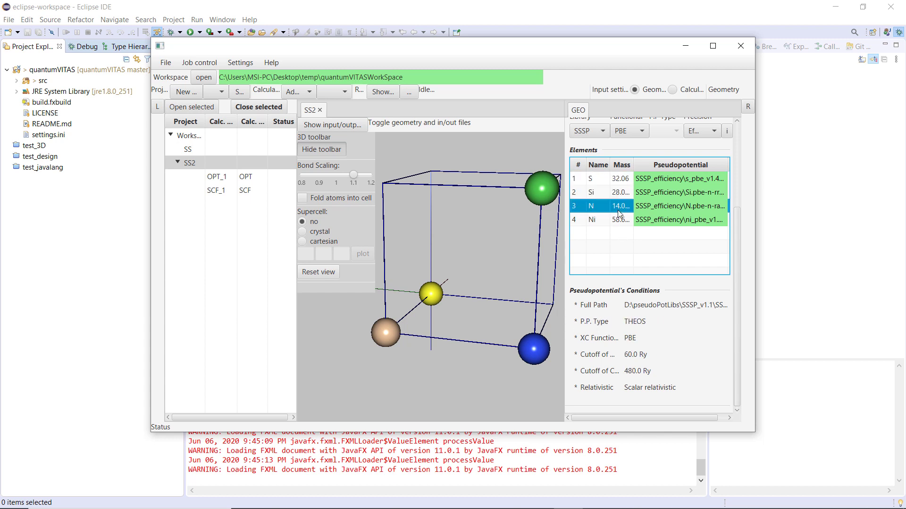
- Set the pseudopotential library to PSEUDODOJO, fully relativistic, with the PBESOL functional
click(738, 363)
drag(738, 363, 732, 293)
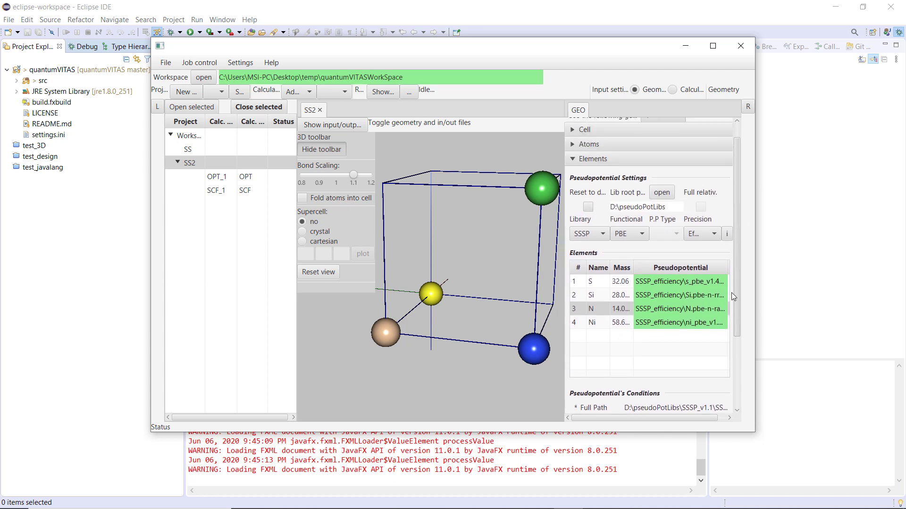
click(590, 235)
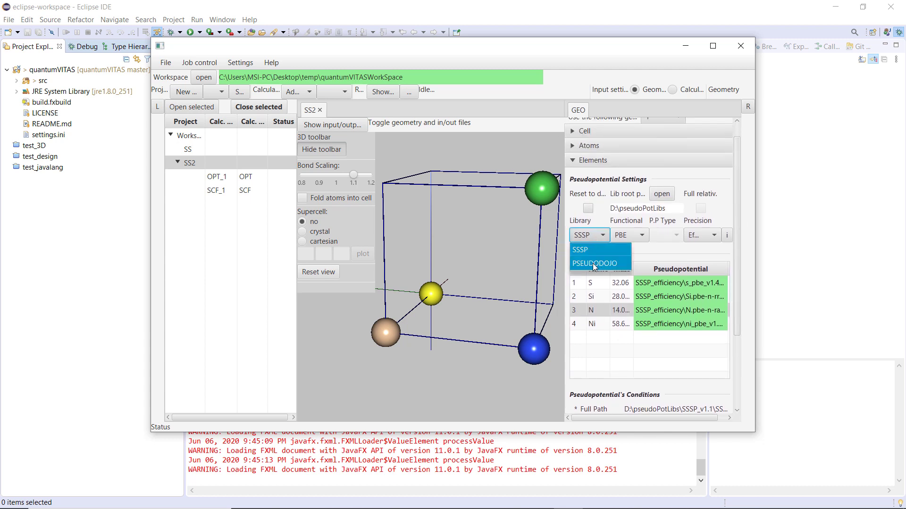
click(593, 263)
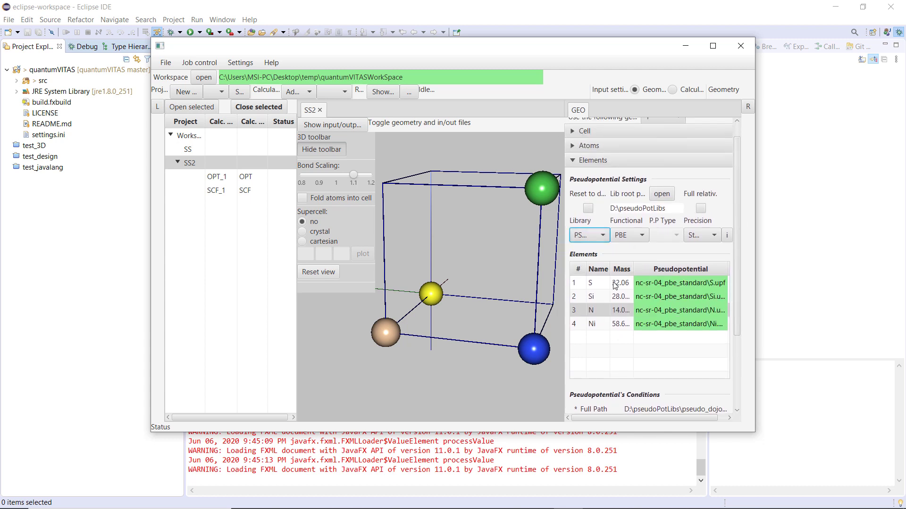
click(701, 208)
click(629, 235)
click(631, 263)
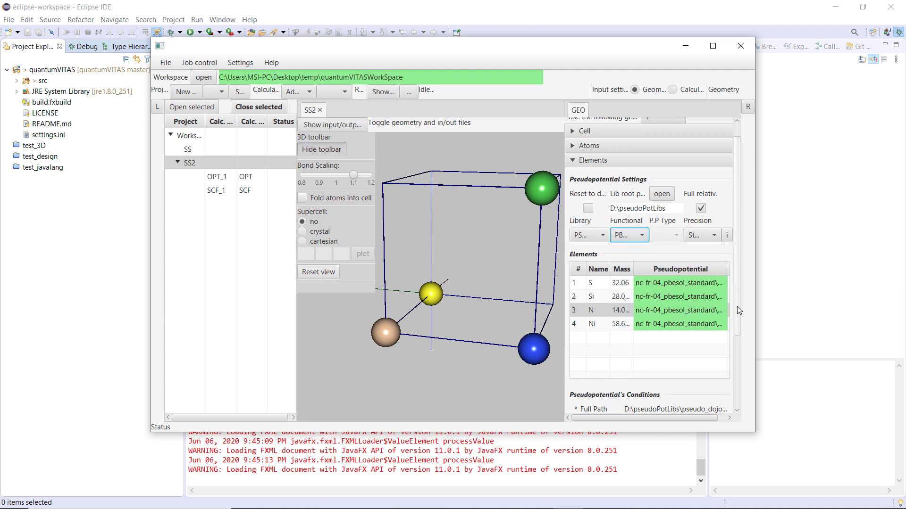
click(601, 235)
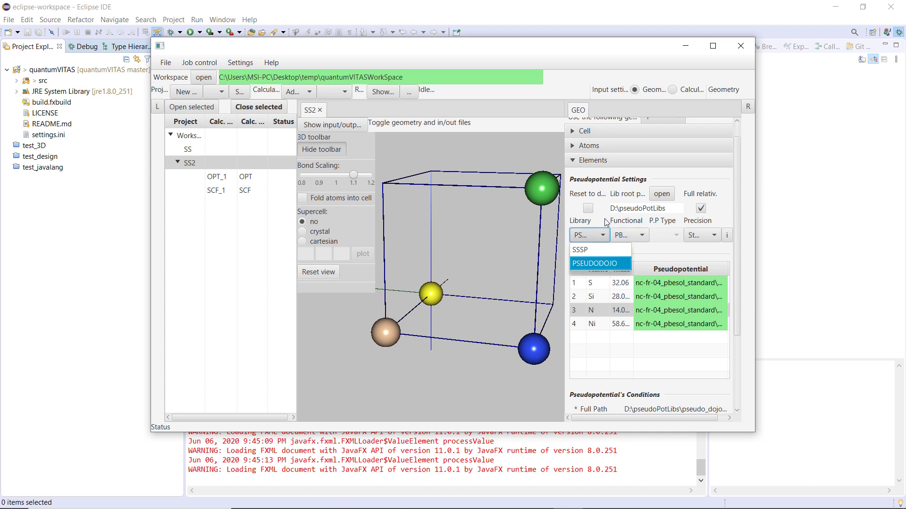
click(606, 220)
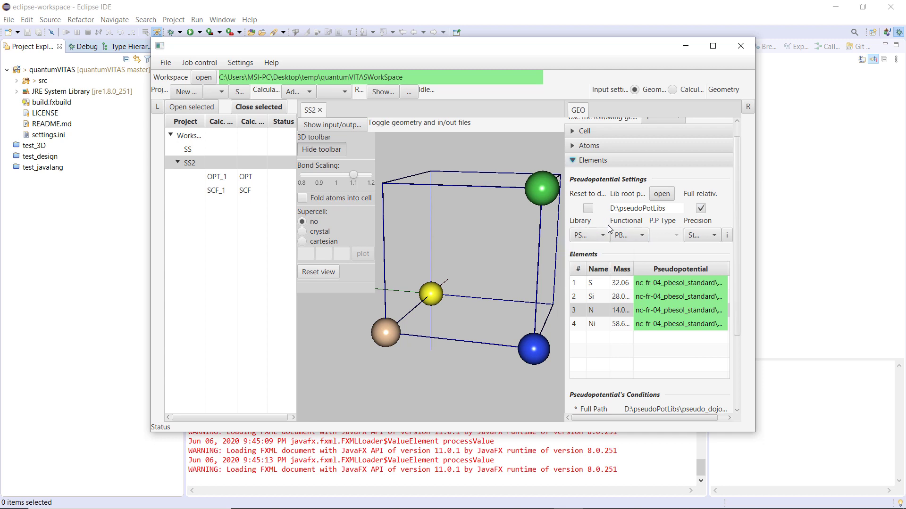
- Collapse Elements, switch to the Calculation settings, and preview the generated SCF input
click(606, 166)
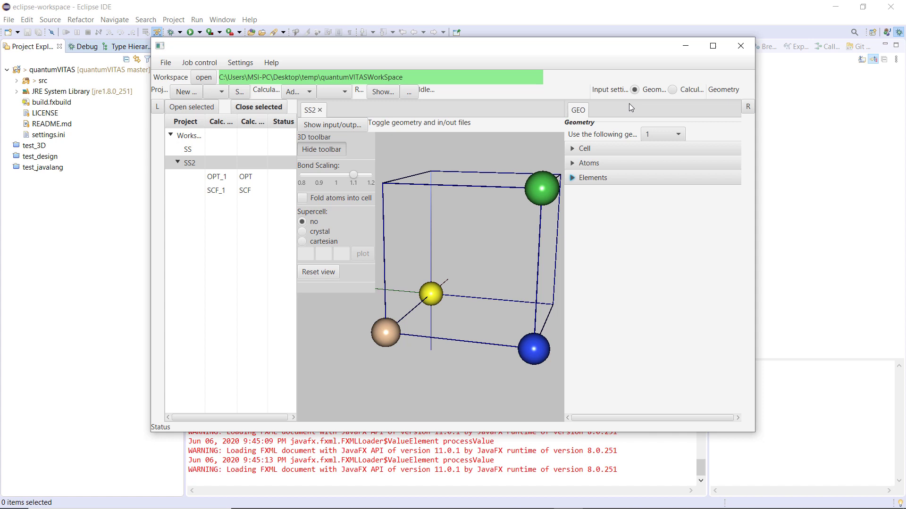
click(672, 89)
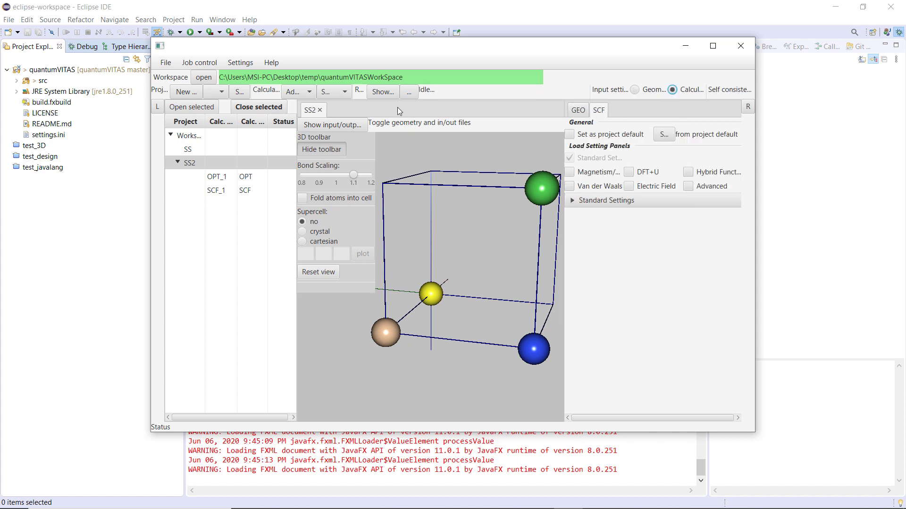
click(382, 92)
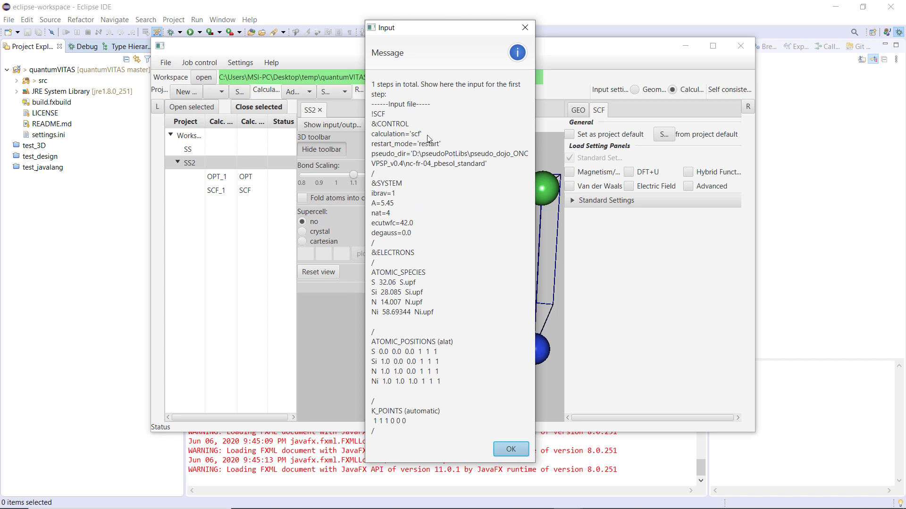
click(510, 448)
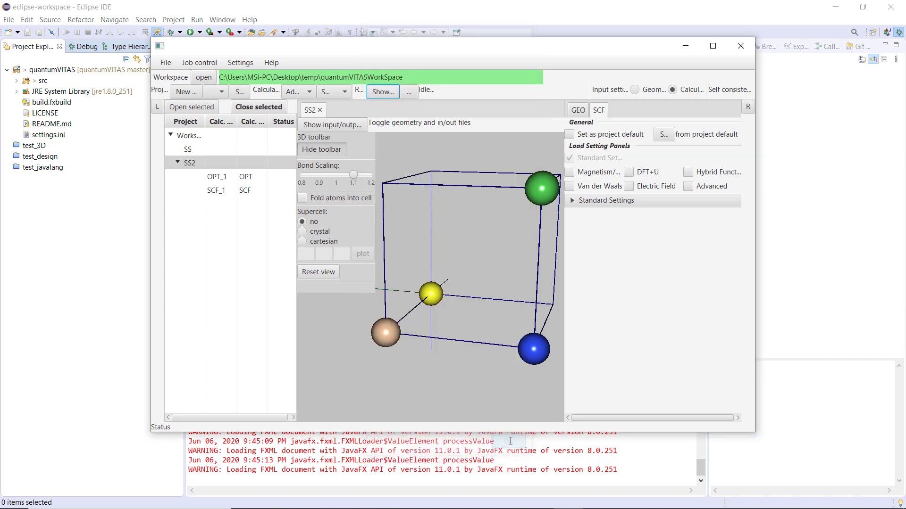
- List SS2's calculation folders and view SCF.in in the SCF_1 folder
click(338, 124)
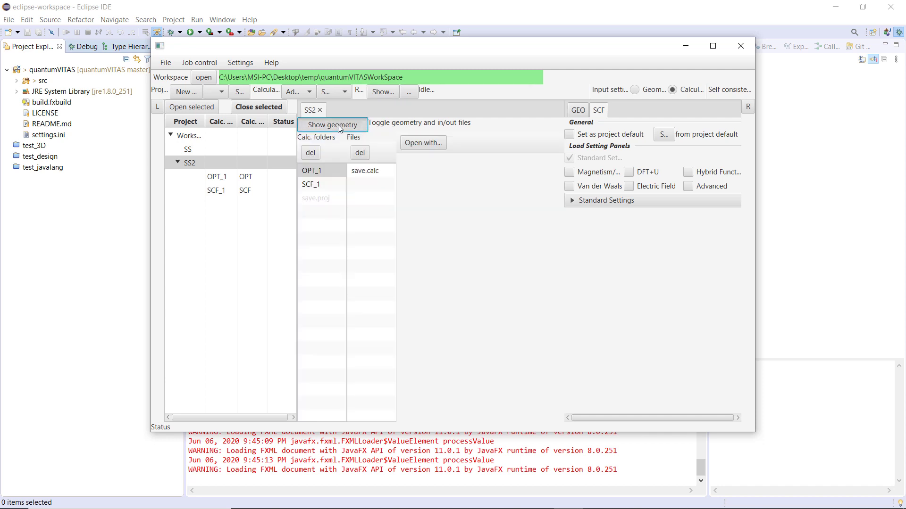
click(321, 171)
click(320, 190)
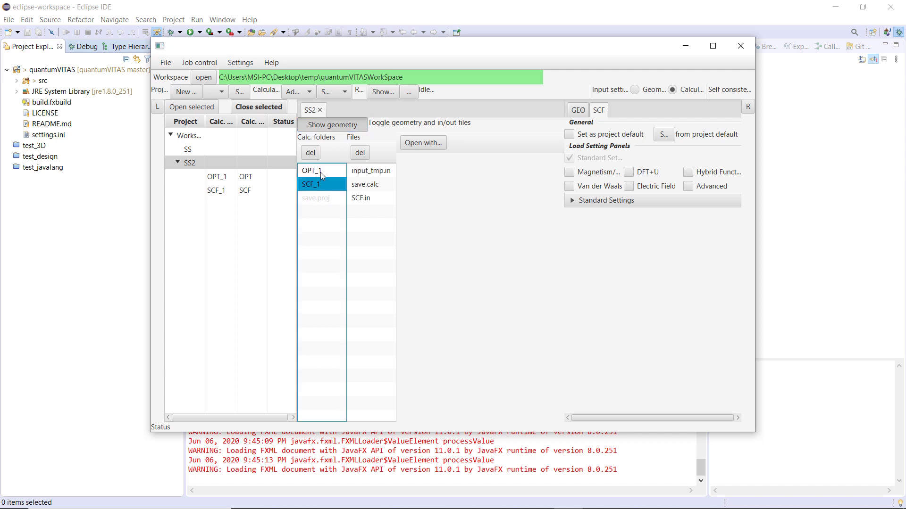
click(321, 171)
click(320, 189)
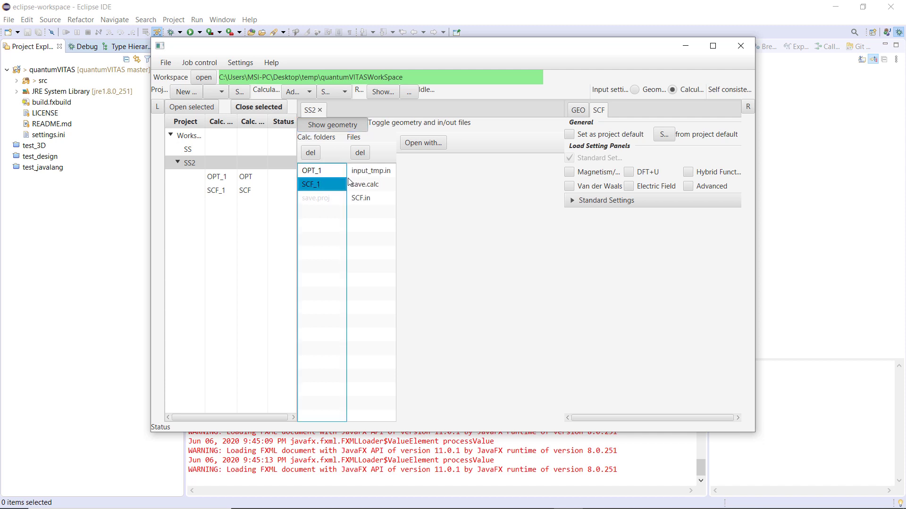
click(367, 202)
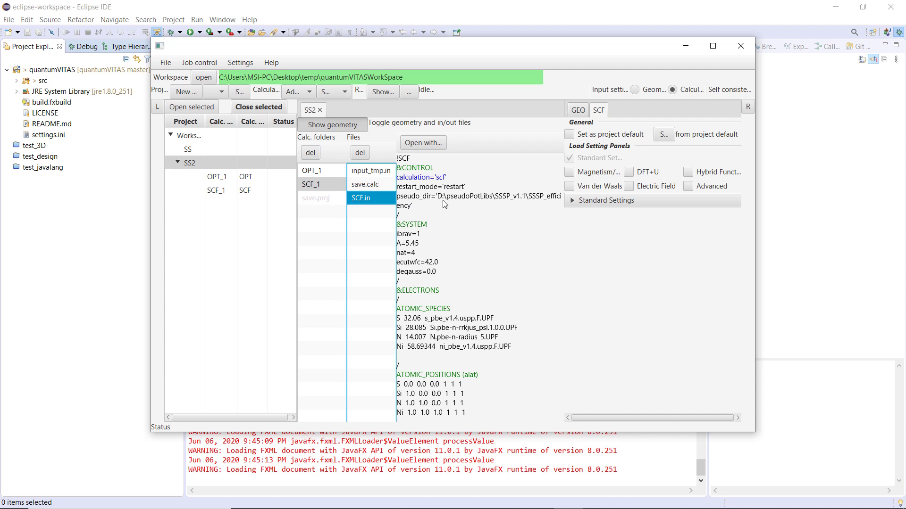
- Open SCF.in in Notepad++ and reposition the editor window
click(422, 143)
drag(838, 257, 164, 39)
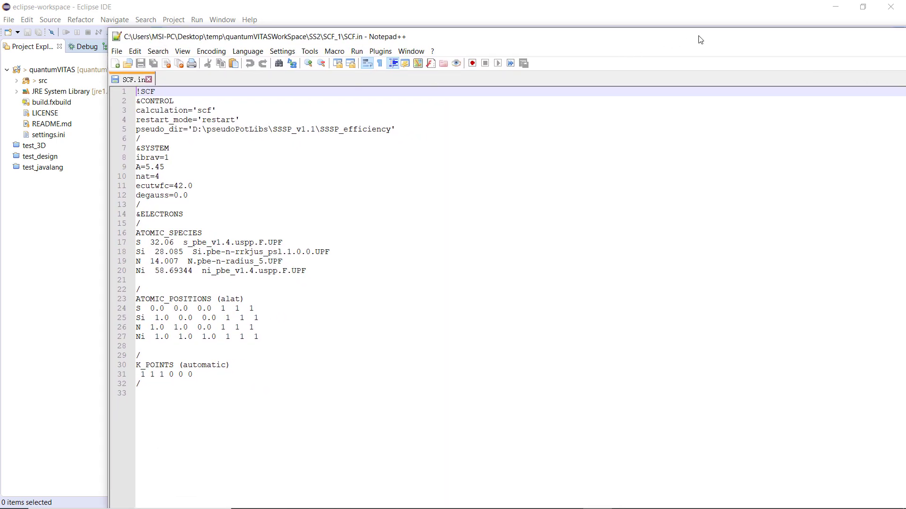
drag(700, 40, 576, 99)
- Close Notepad++, run the SCF calculation, then stop it via Job control > Stop current job
click(825, 100)
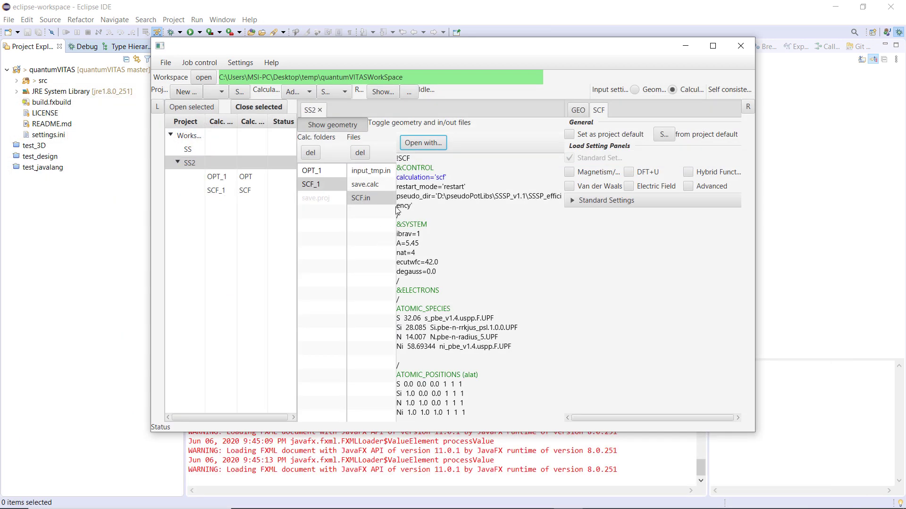
click(409, 92)
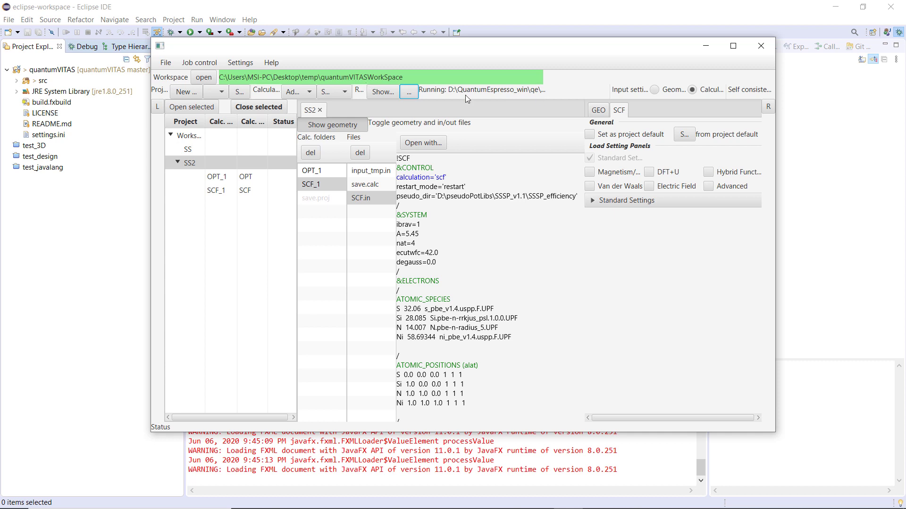
click(209, 64)
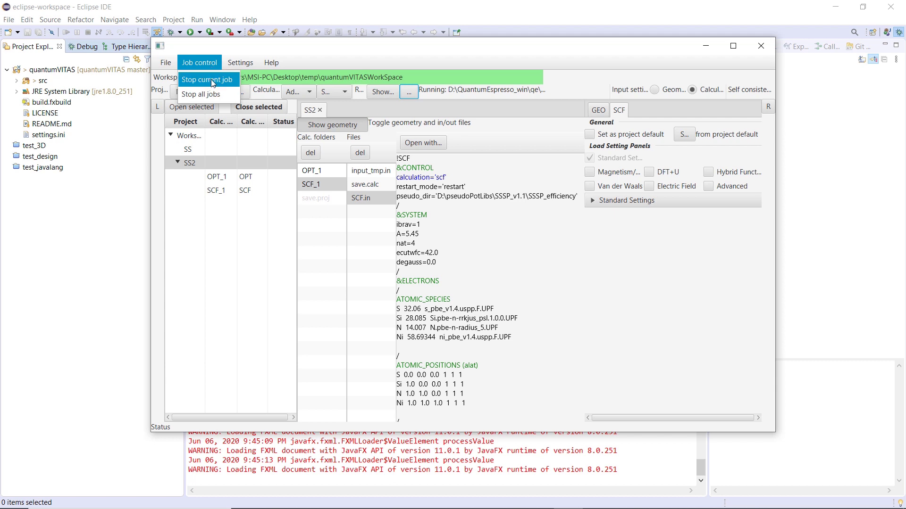
click(212, 81)
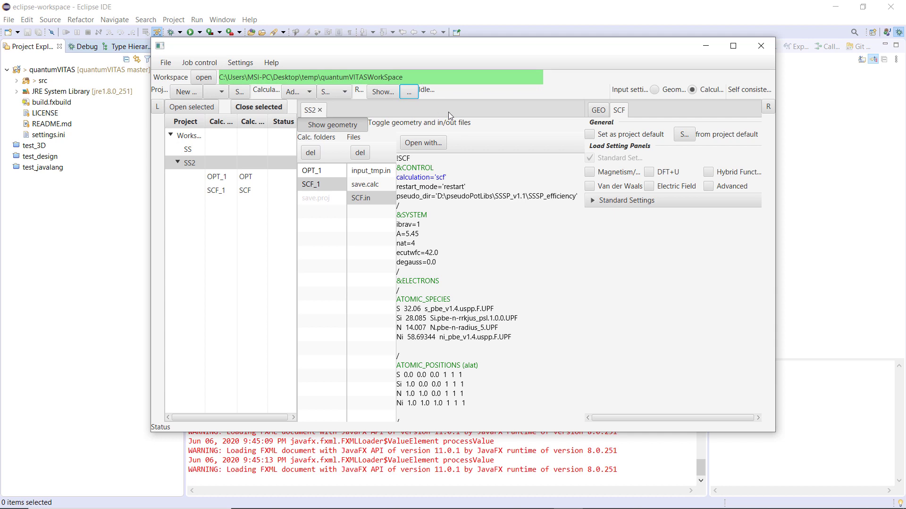
- Switch the centre panel back to SS2's 3D crystal structure with Show geometry
click(341, 127)
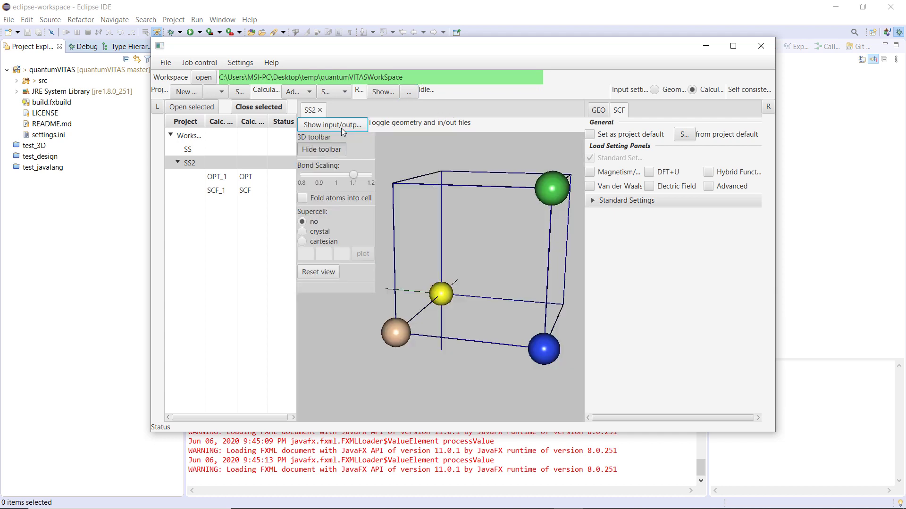